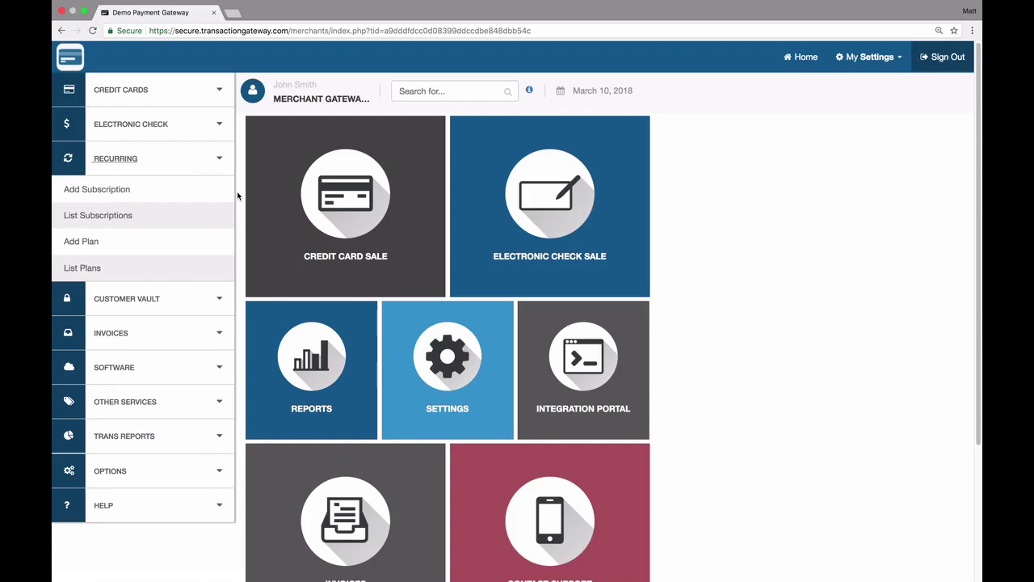
Start a new recurring billing plan and set the amount charged each time to $10.00.
left_click(86, 242)
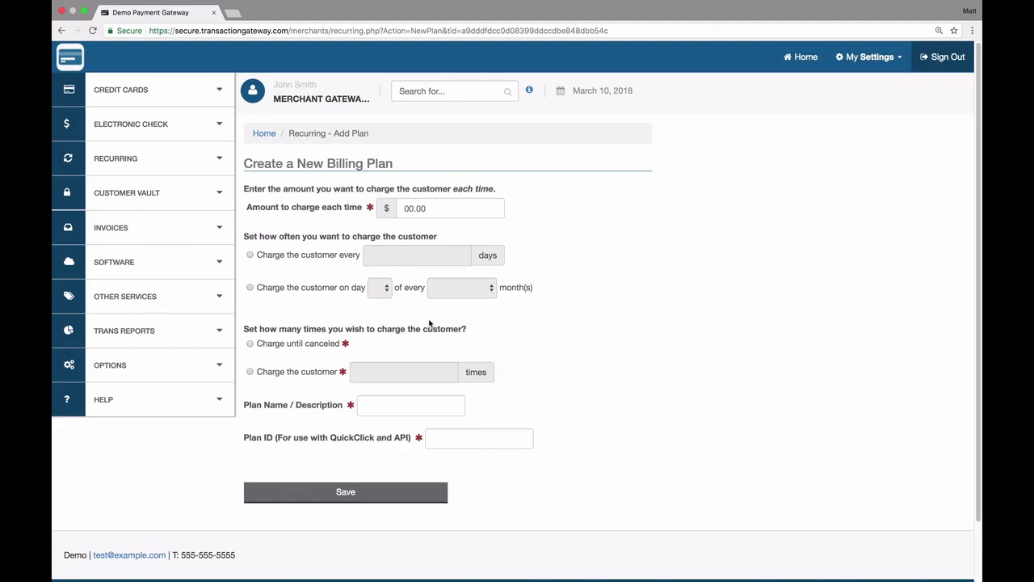
left_click(424, 208)
type("10")
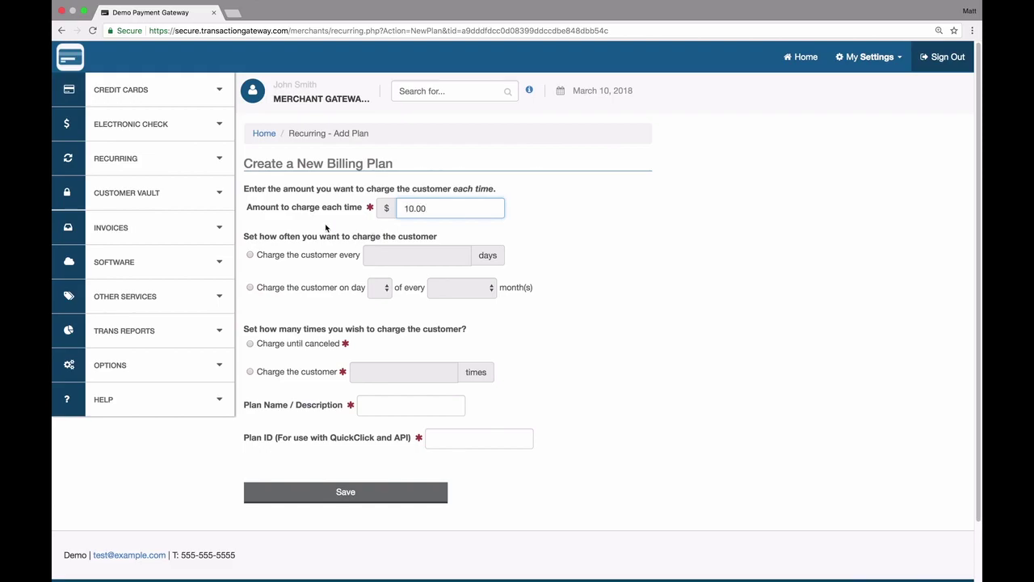
Set the plan's billing frequency to charge the customer every 30 days.
left_click(250, 255)
left_click(383, 258)
type("30")
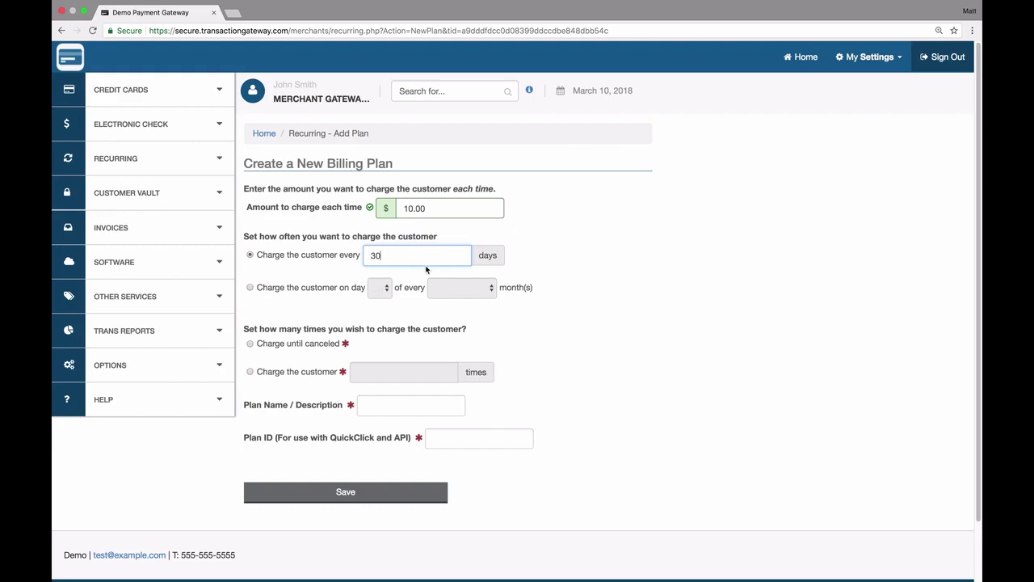
Set the plan to charge the customer on day 1 of every 1 month until canceled.
left_click(250, 287)
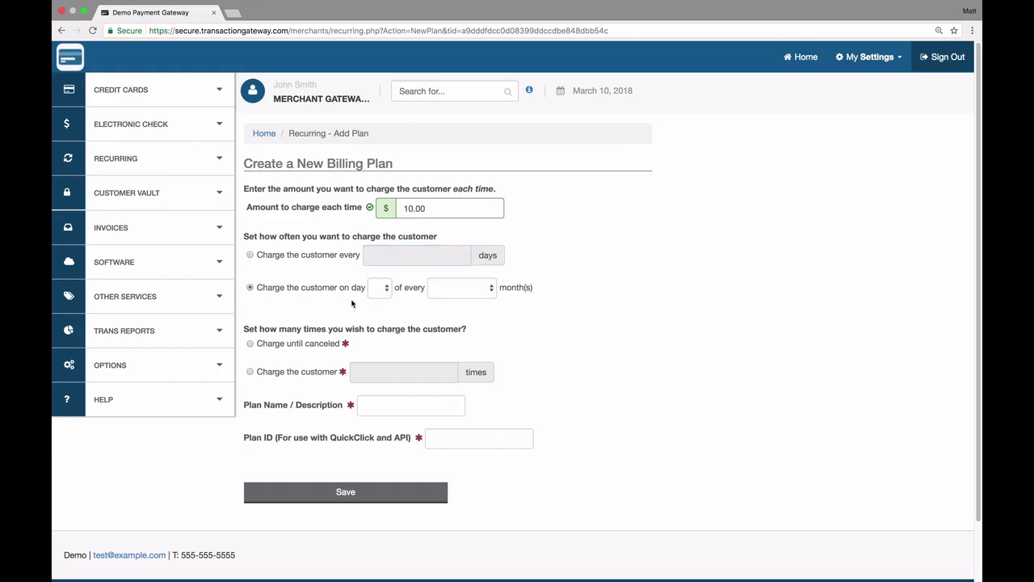
left_click(379, 288)
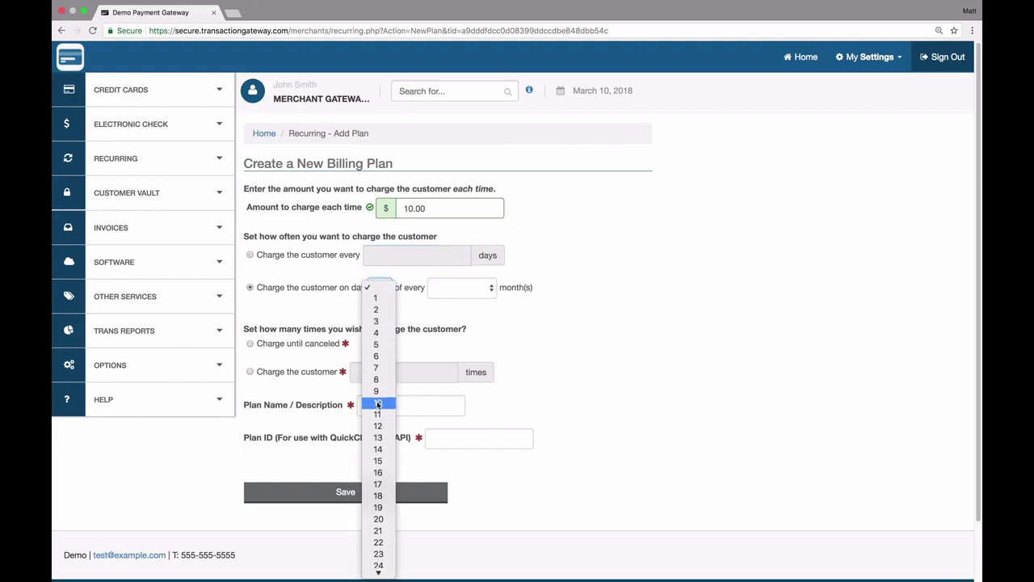
left_click(376, 298)
left_click(477, 291)
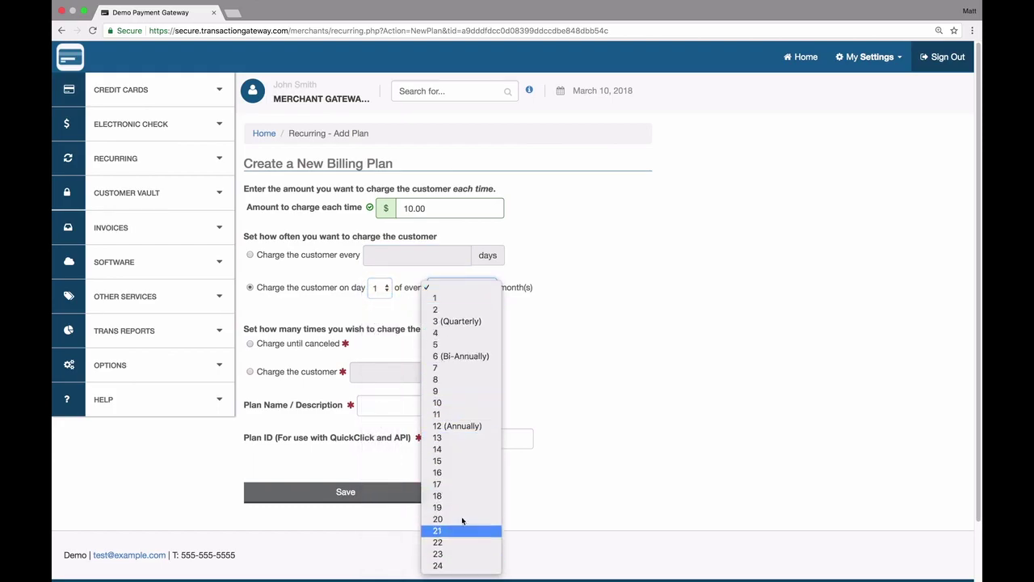
left_click(457, 299)
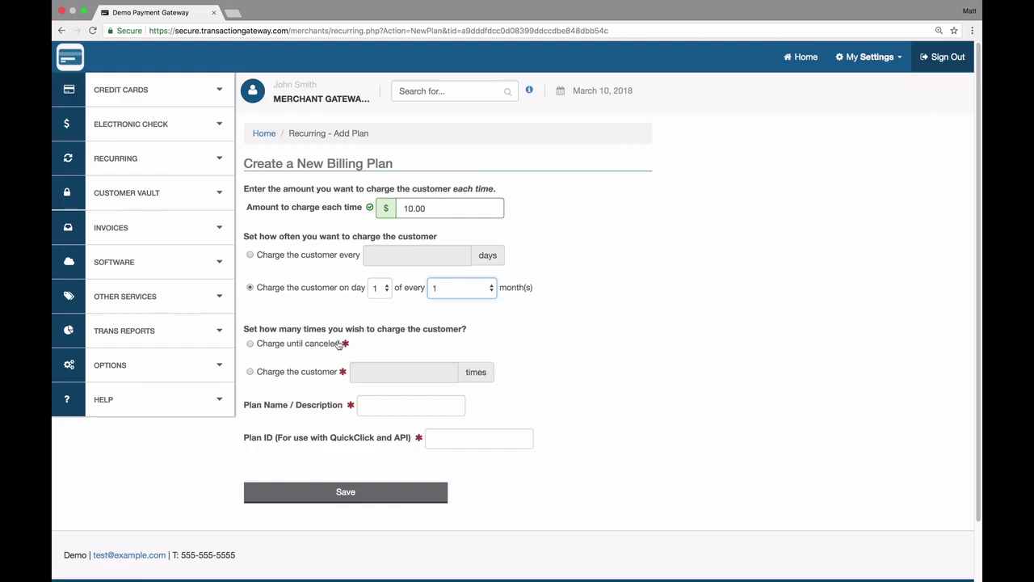
left_click(305, 373)
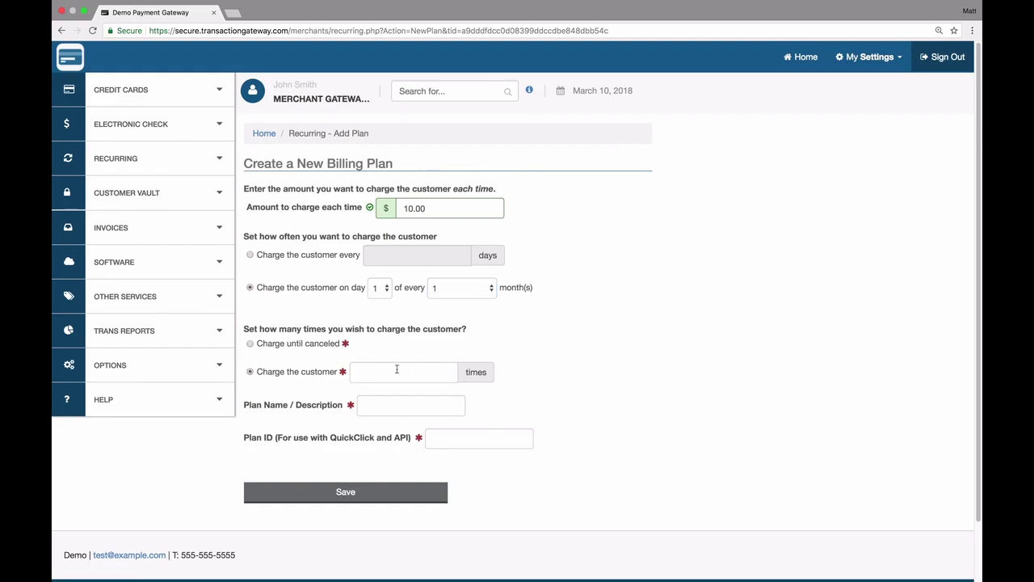
left_click(262, 345)
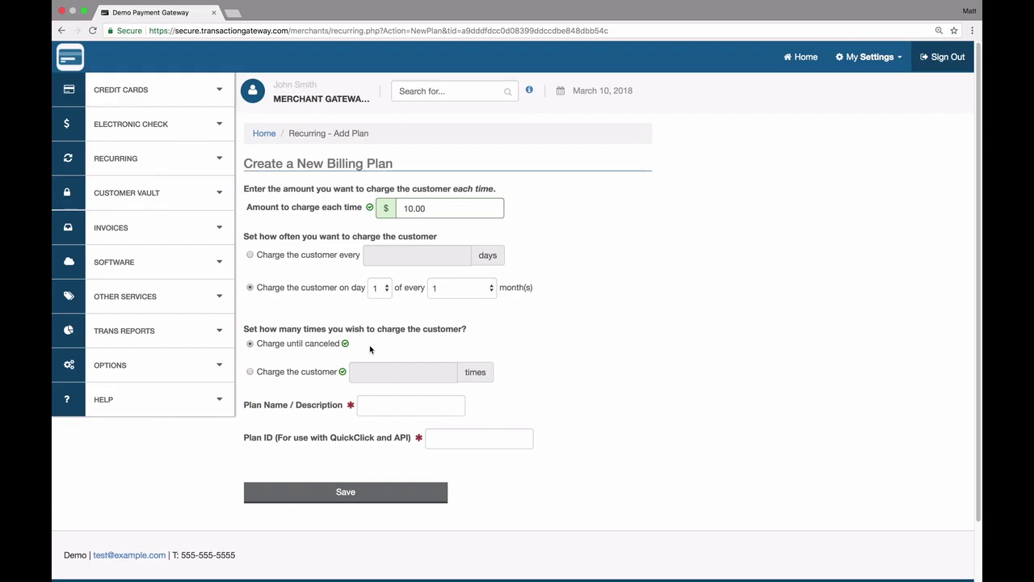
Name the plan "Test Plan", give it the plan ID "testplan", and save it.
left_click(404, 405)
type("Test Plab")
key("BackSpace")
type("n")
key("Tab")
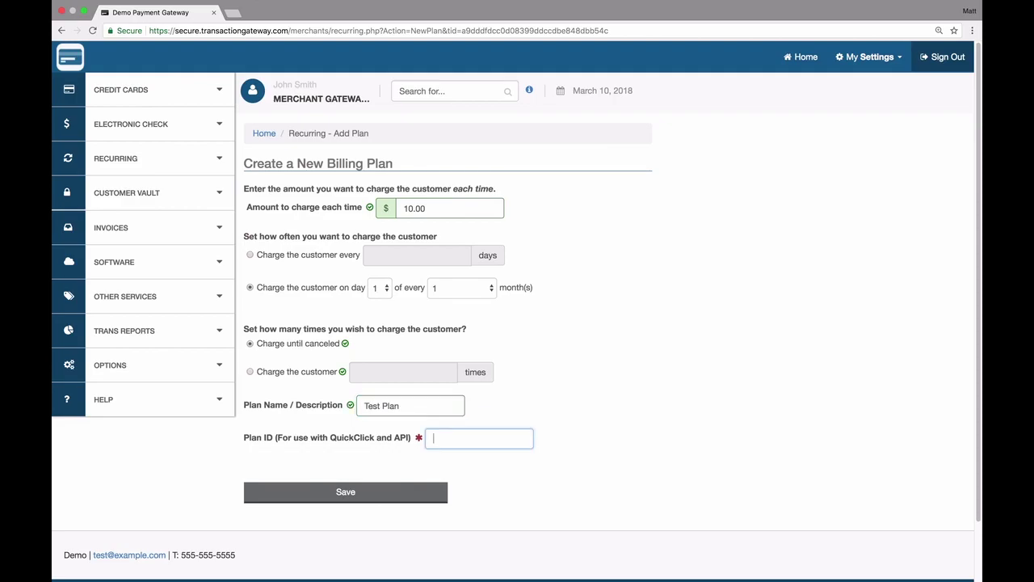
type("testplan")
left_click(352, 489)
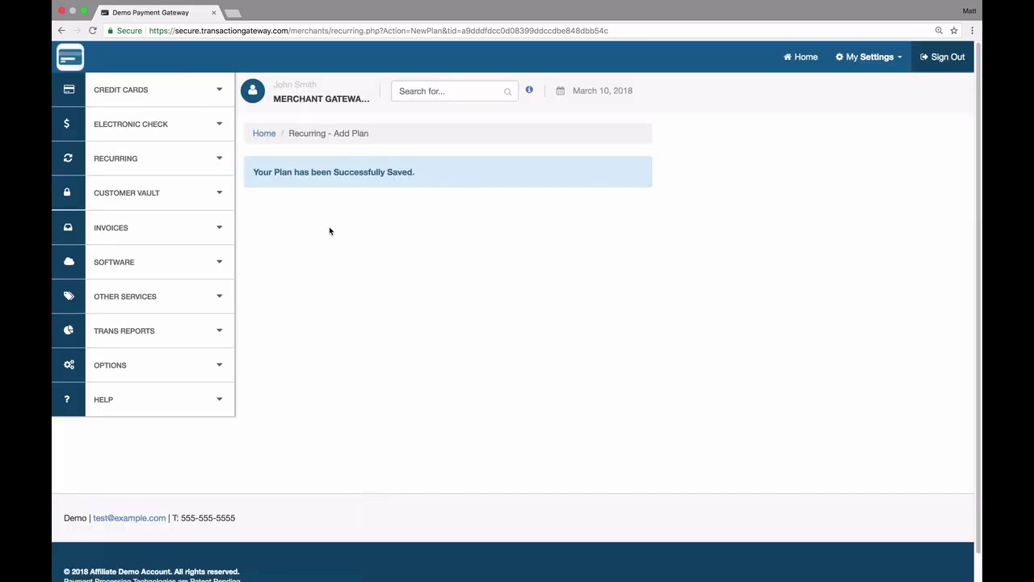
Open the list of recurring plans to check the saved plan's ID, billing cycle and amount.
left_click(134, 167)
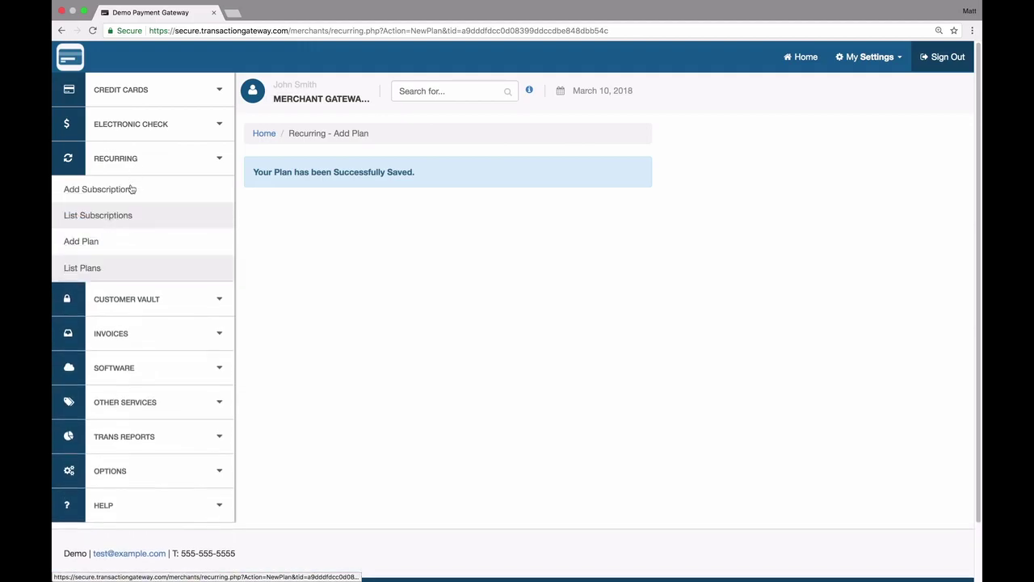
left_click(105, 270)
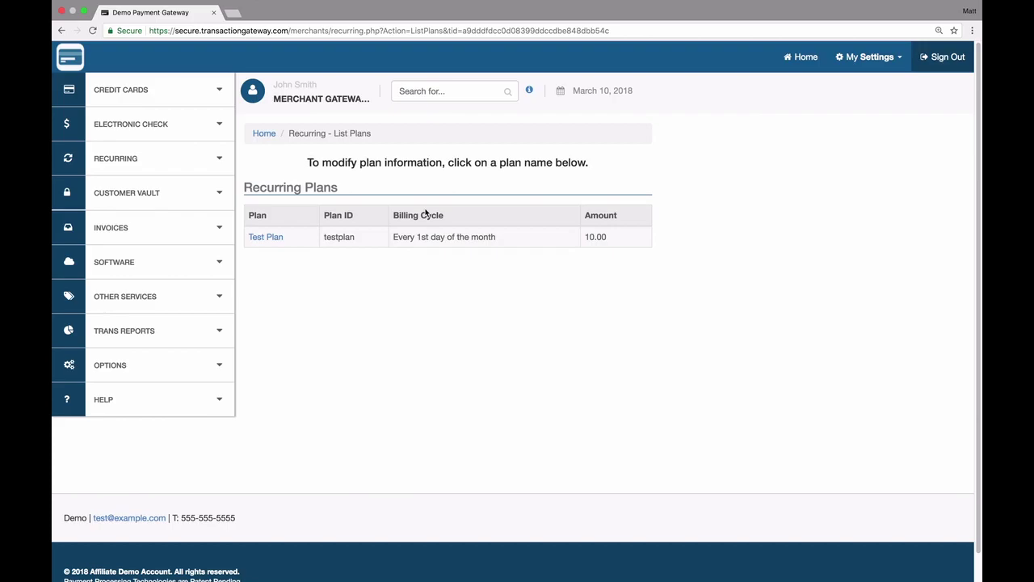
Start adding a new recurring subscription with Credit Card as the transaction type.
left_click(201, 158)
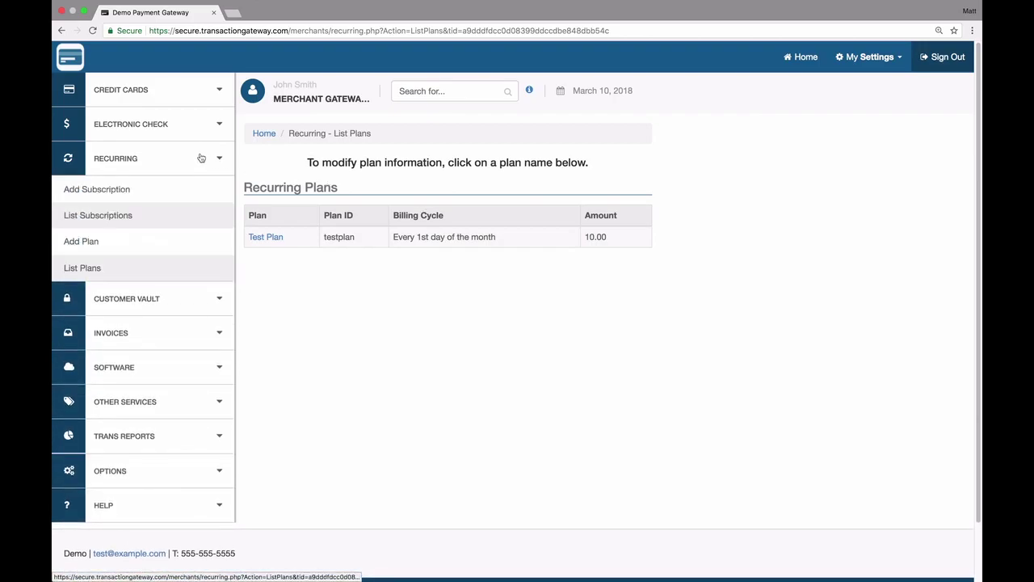
left_click(94, 187)
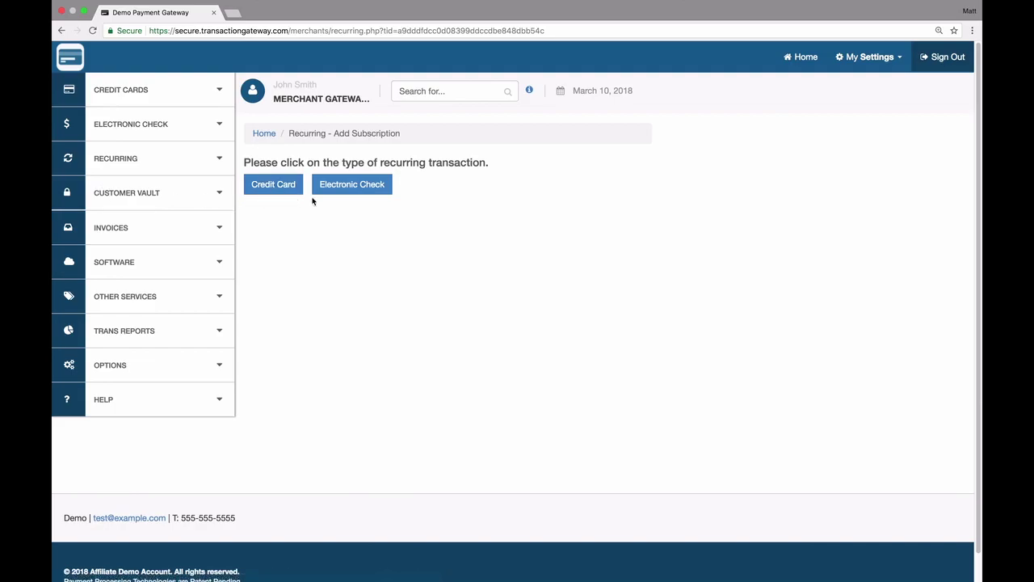
left_click(266, 186)
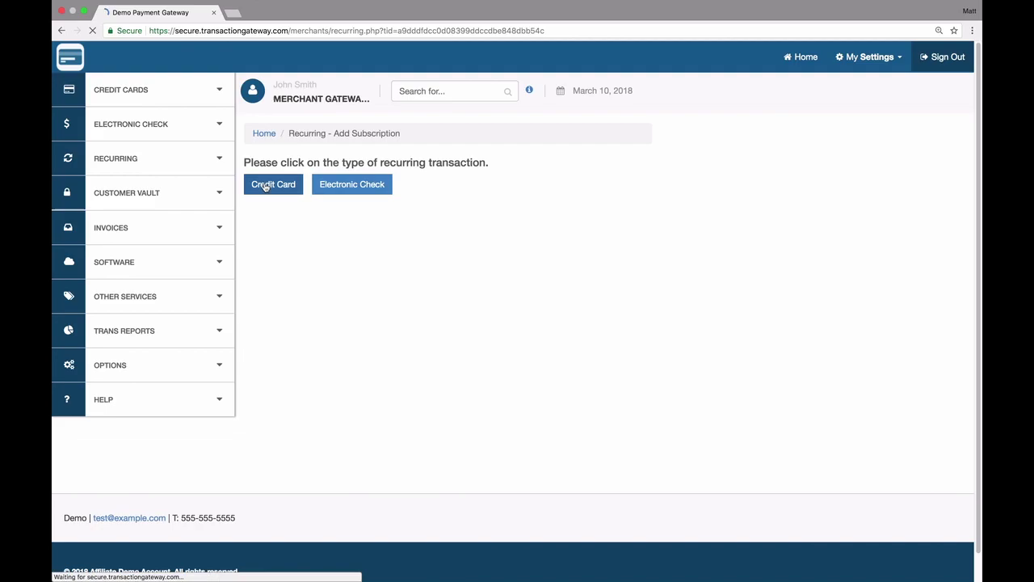
Enter the customer's credit card number and expiration date in the subscription form's card information.
scroll(579, 369, "down", 10)
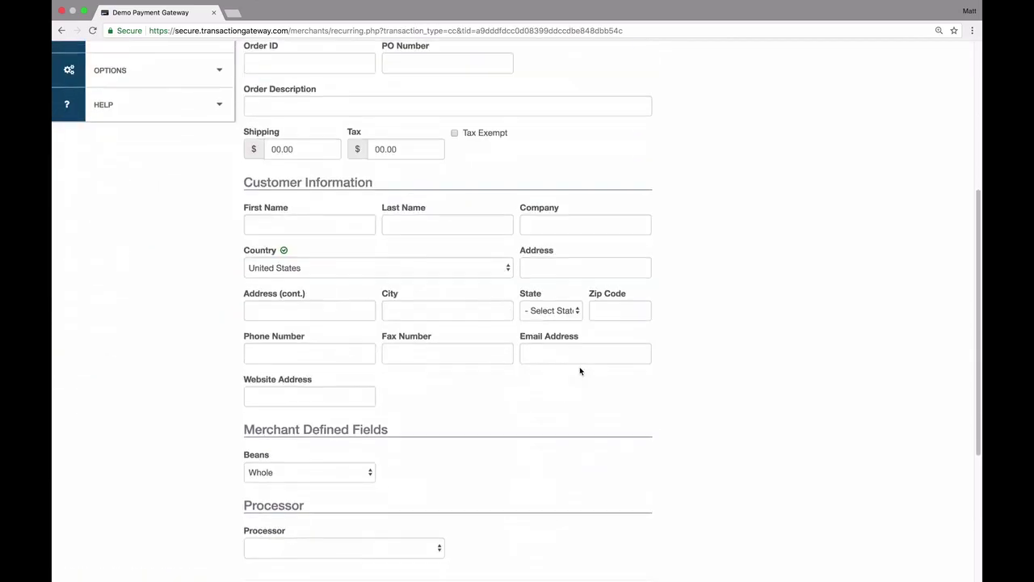
scroll(579, 371, "up", 4)
scroll(579, 371, "up", 5)
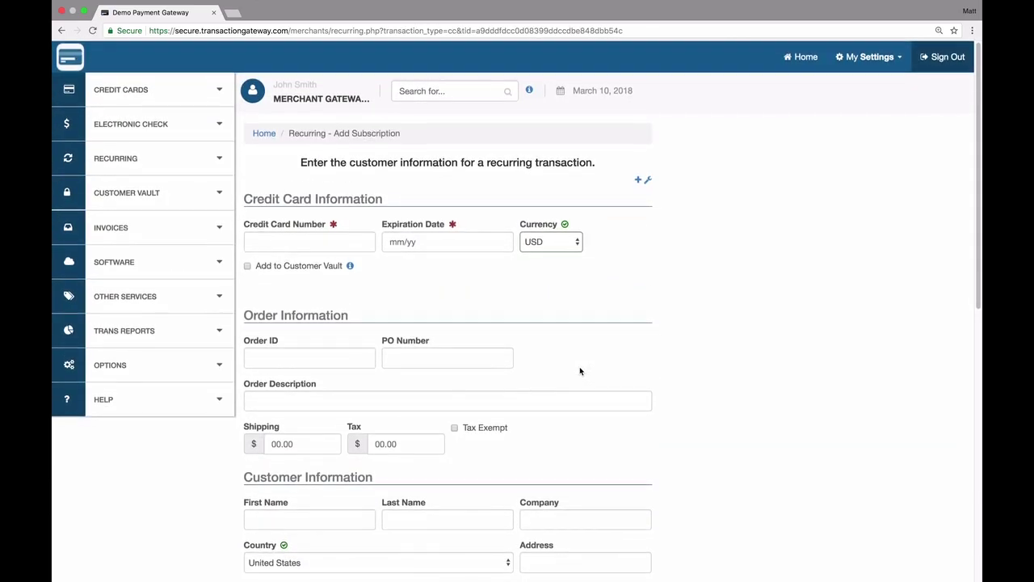
scroll(579, 369, "down", 8)
scroll(331, 303, "up", 5)
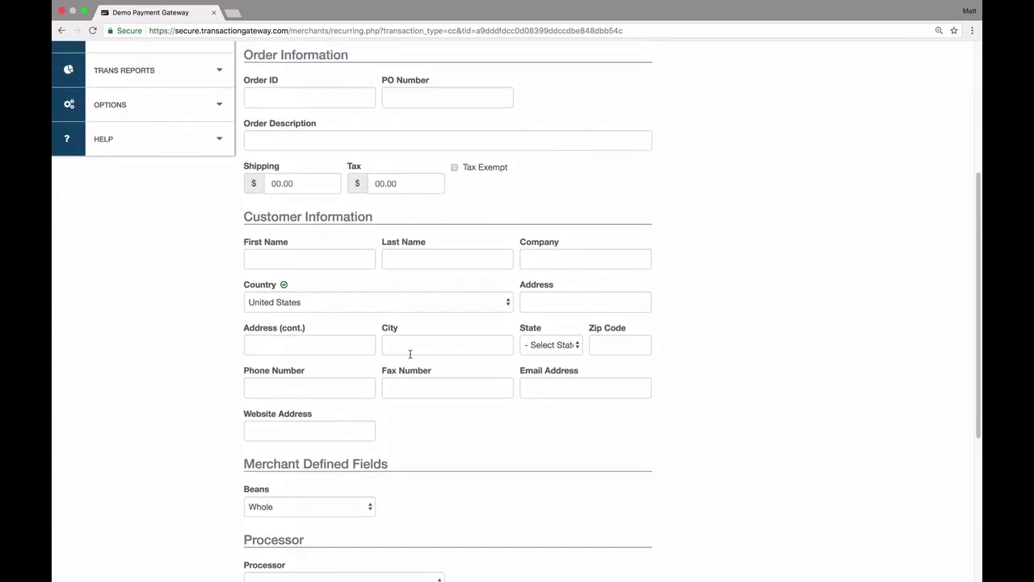
scroll(409, 353, "up", 6)
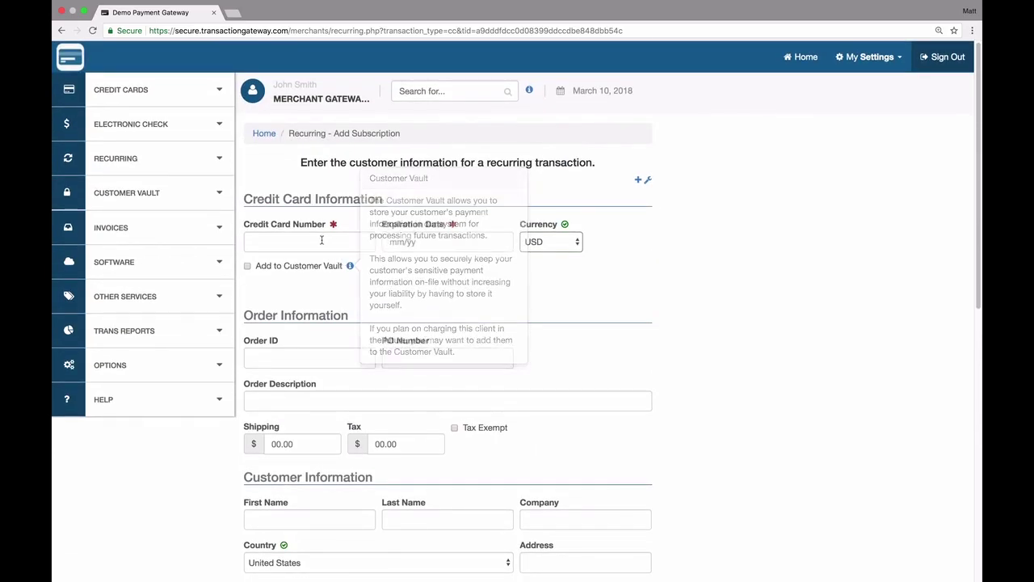
left_click(296, 237)
type("4111111111111111")
key("Tab")
type("1020")
Fill in the customer's first and last name and enable Send Receipt Email for the subscription.
scroll(358, 293, "down", 5)
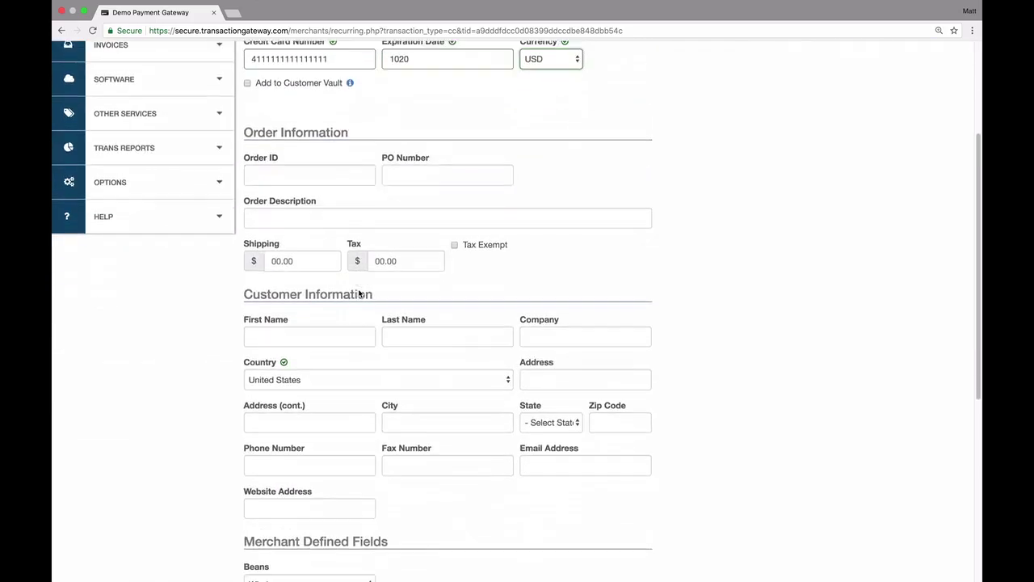
left_click(311, 336)
type("John")
key("Tab")
type("Doe")
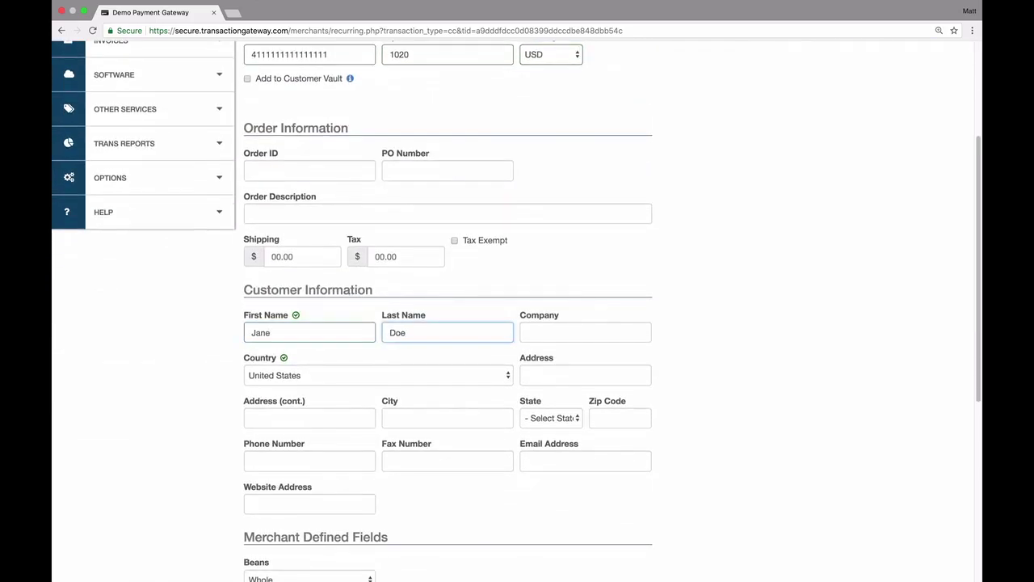
scroll(312, 363, "down", 10)
left_click(250, 363)
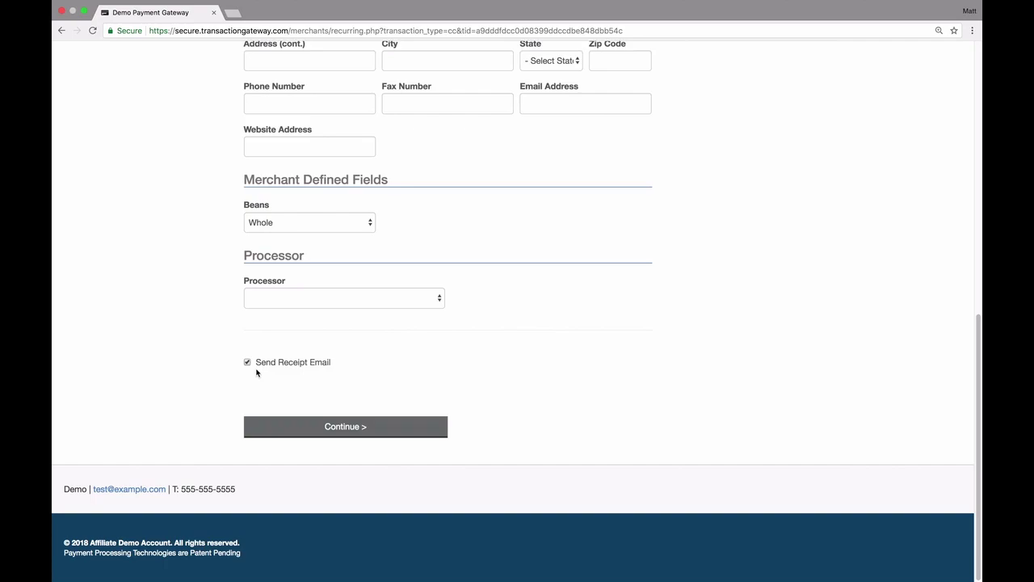
Continue to the subscription's second step and choose Test Plan as the existing plan.
left_click(351, 426)
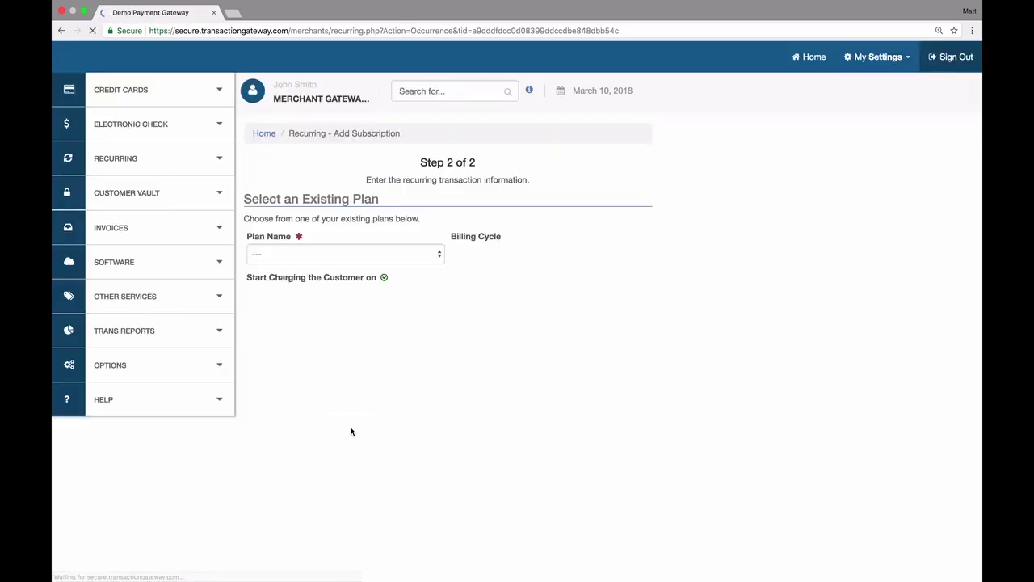
left_click(267, 255)
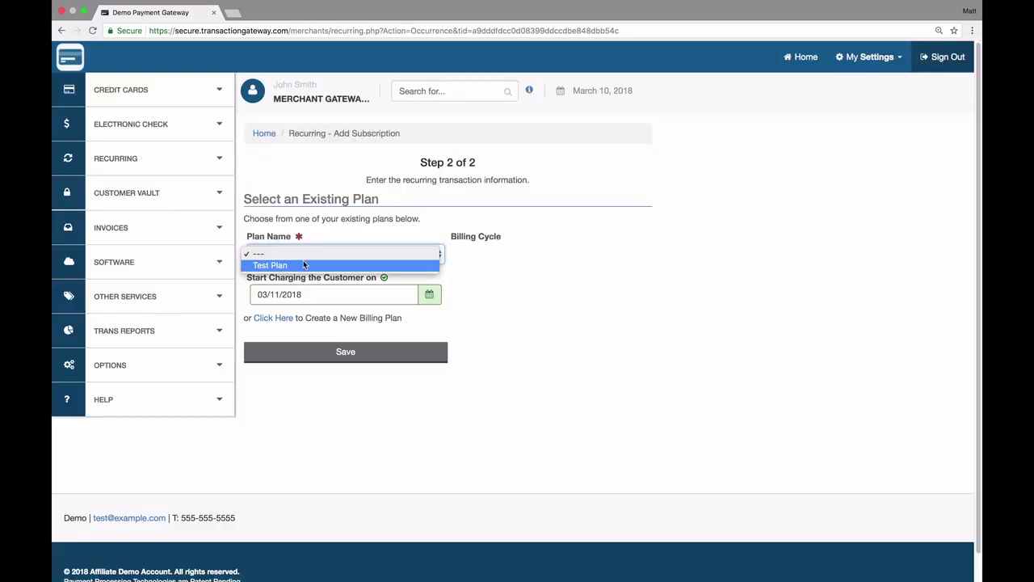
left_click(275, 267)
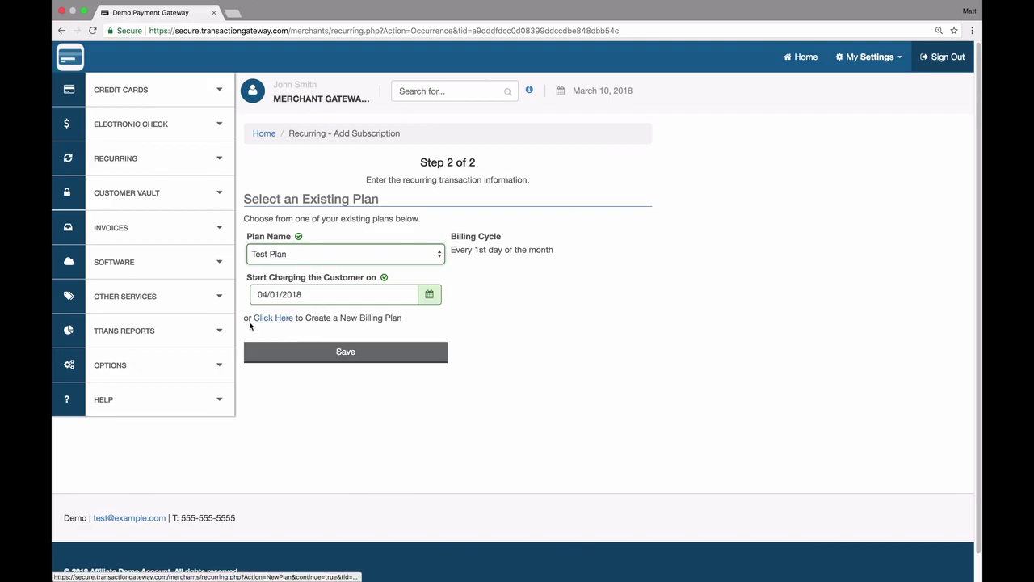
Examine the form for creating a new billing plan within the subscription, and return to the existing plan selection.
left_click(274, 319)
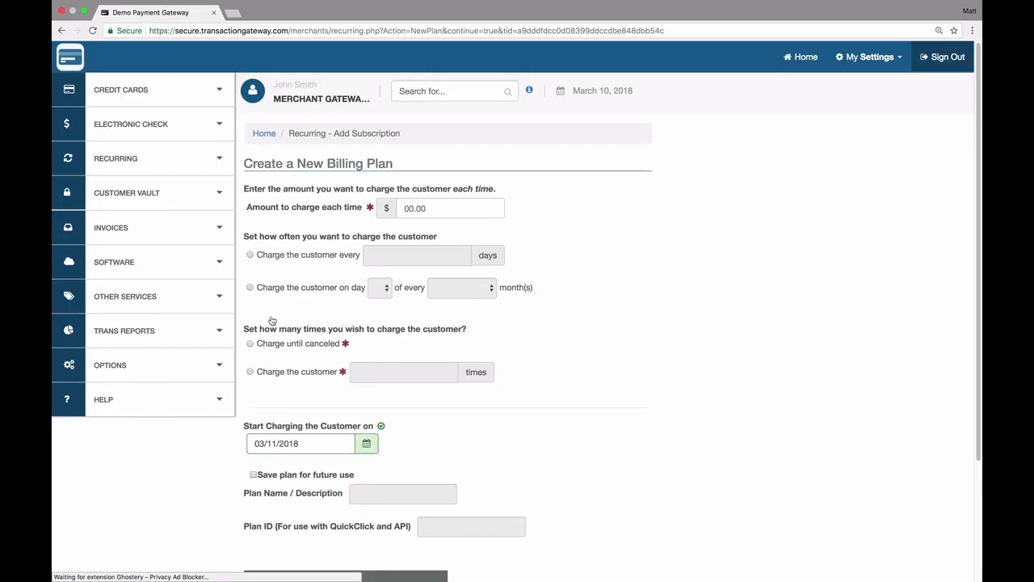
scroll(343, 361, "down", 4)
scroll(343, 362, "up", 3)
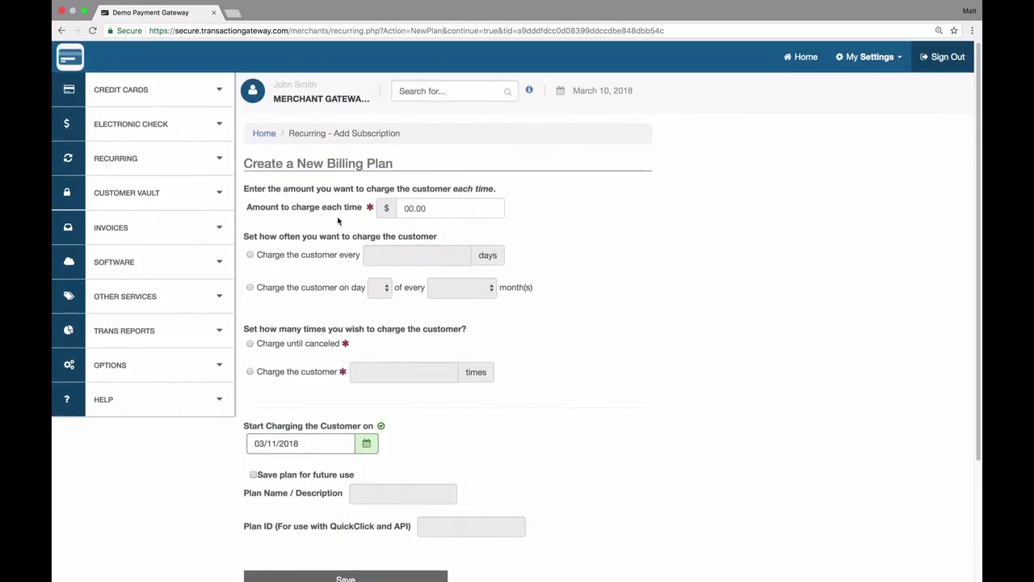
scroll(351, 322, "down", 3)
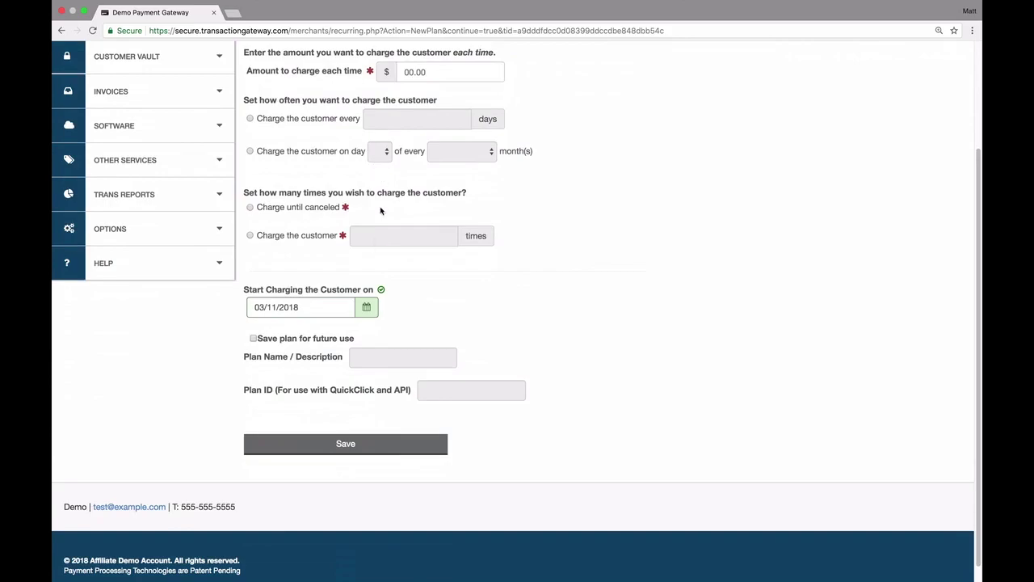
left_click(67, 32)
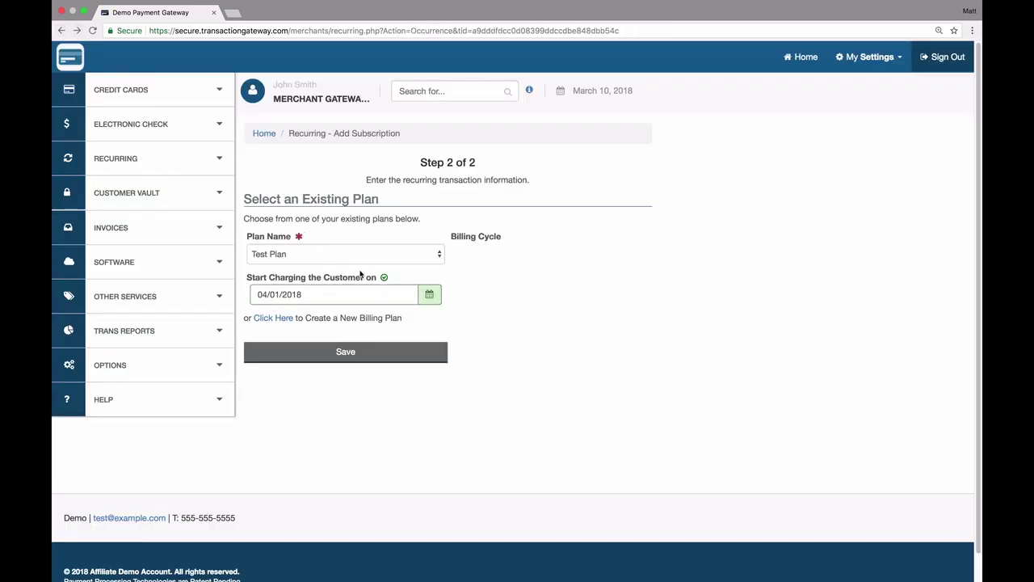
Keep Test Plan as the subscription's plan and save the subscription.
left_click(360, 257)
left_click(360, 254)
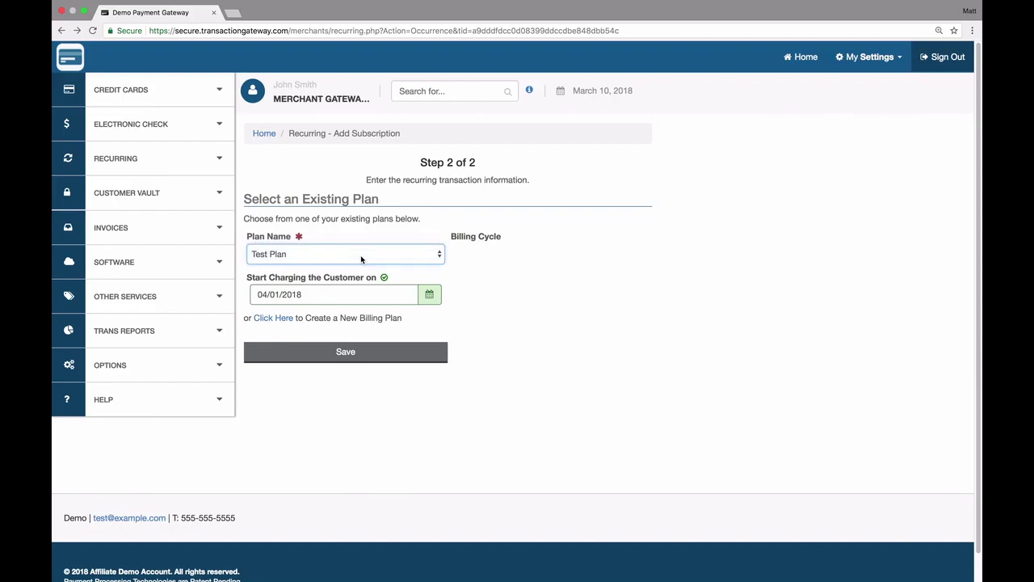
left_click(360, 353)
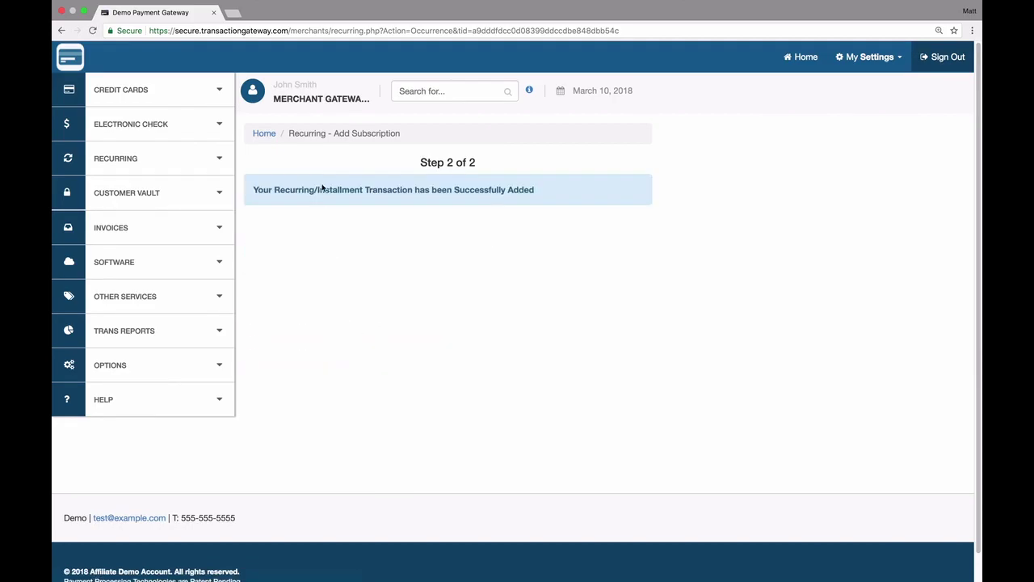
Open the list of subscriptions and check the new entry in the Recurring Customer List.
left_click(169, 159)
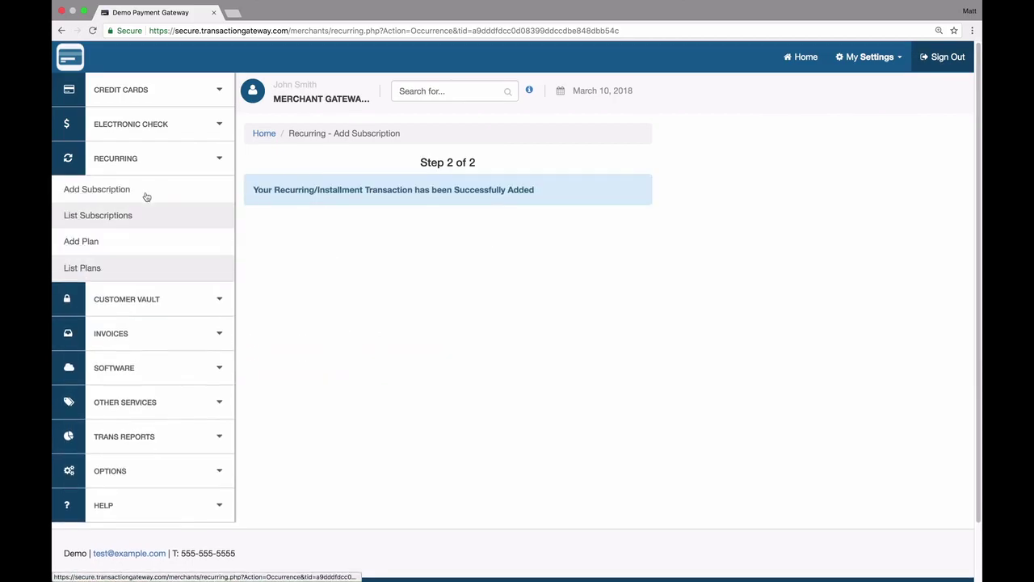
left_click(116, 216)
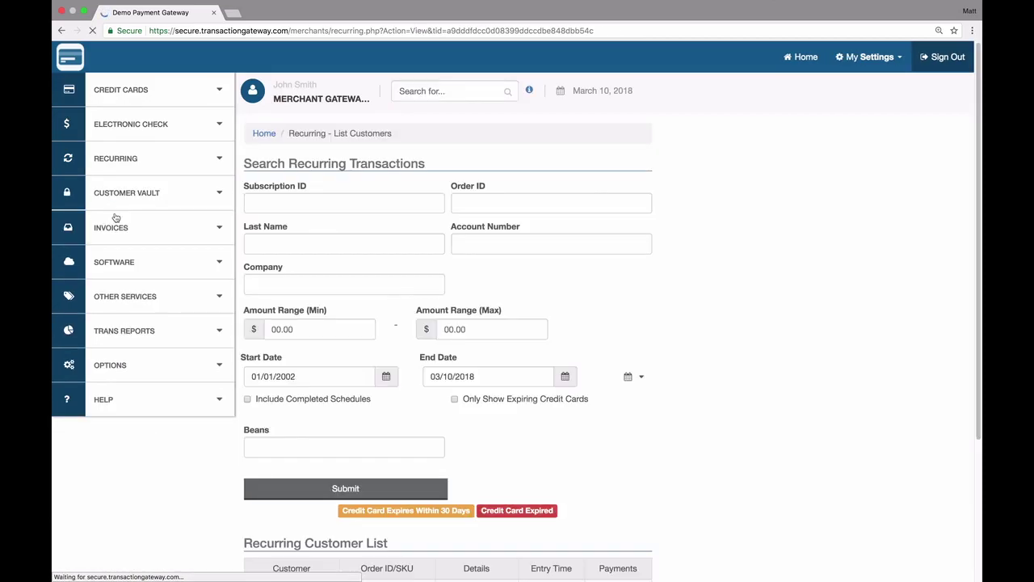
scroll(296, 327, "down", 5)
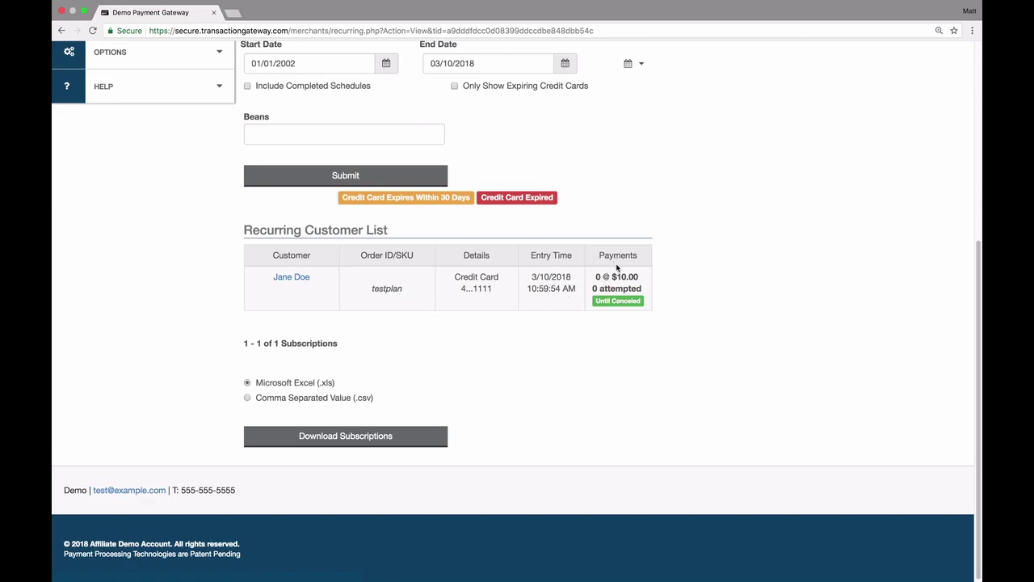
Open the customer's entry in the Recurring Customer List and examine the subscription's recurring, credit card, order and customer information.
scroll(609, 307, "up", 5)
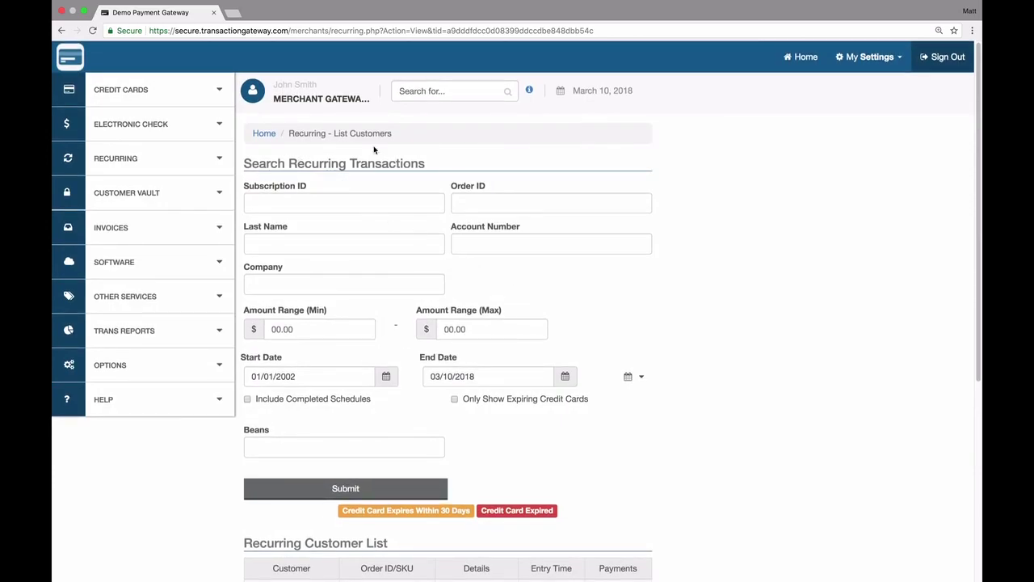
scroll(337, 331, "down", 5)
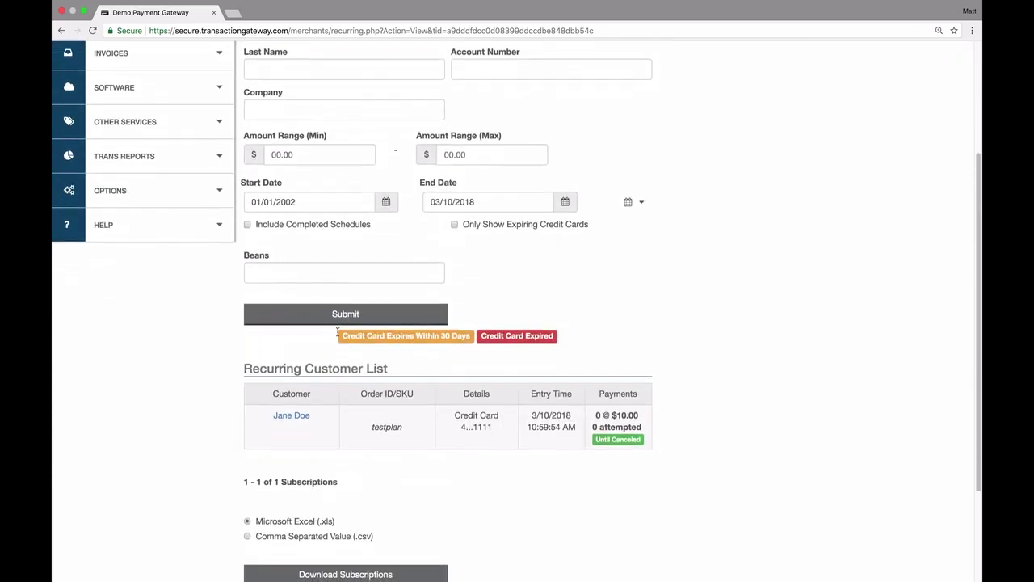
left_click(296, 315)
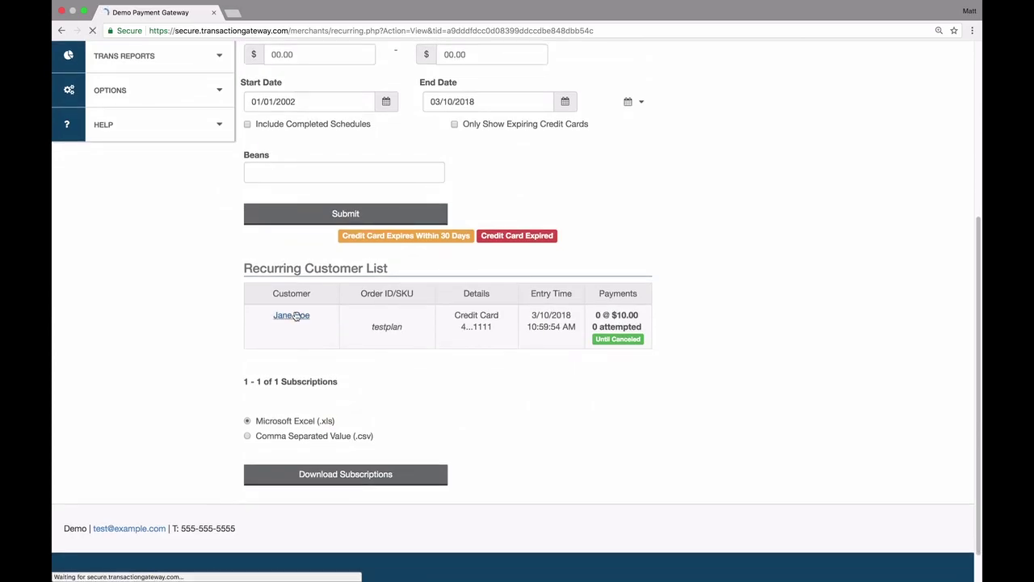
scroll(376, 329, "down", 4)
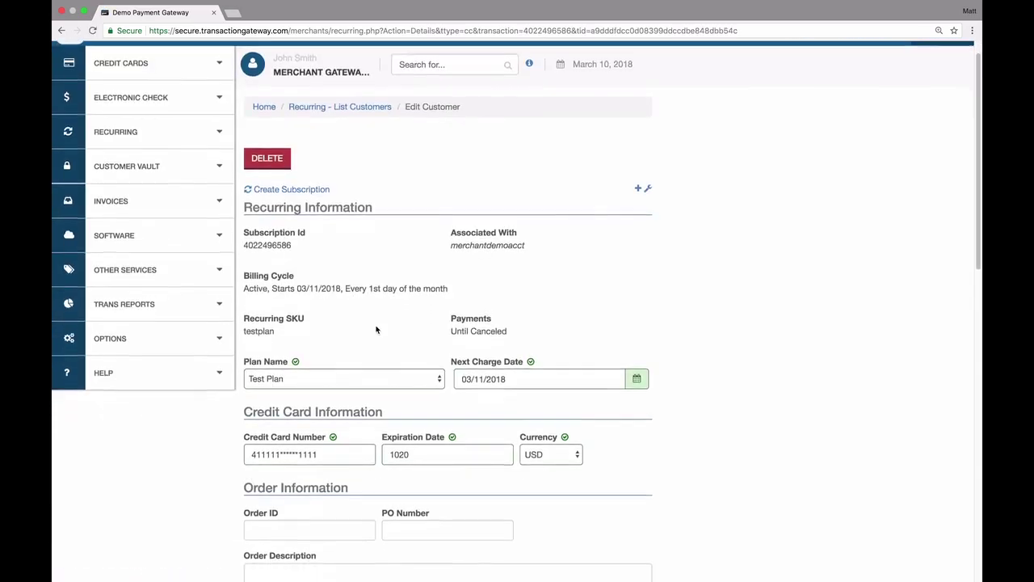
scroll(375, 328, "down", 5)
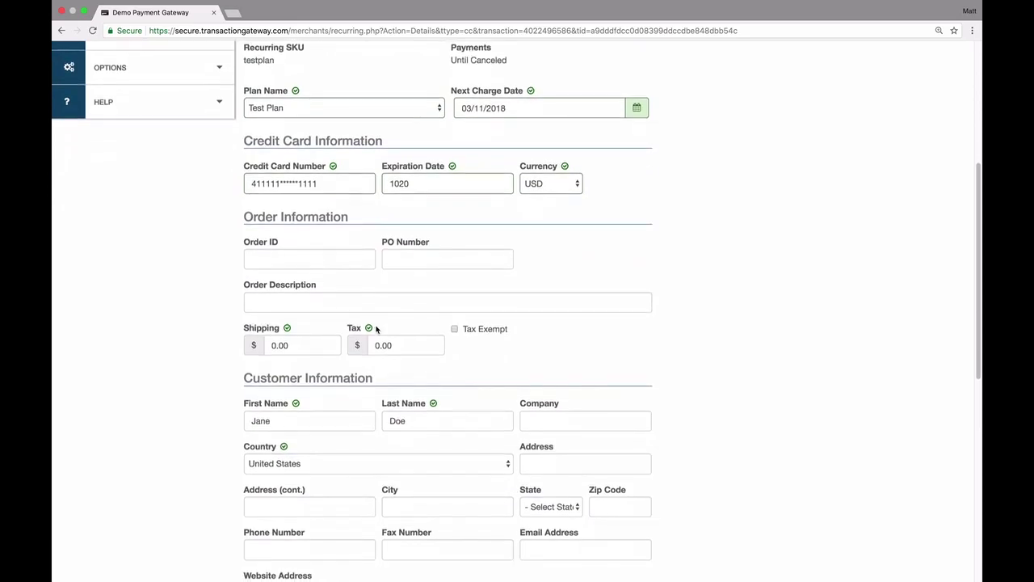
scroll(376, 329, "up", 5)
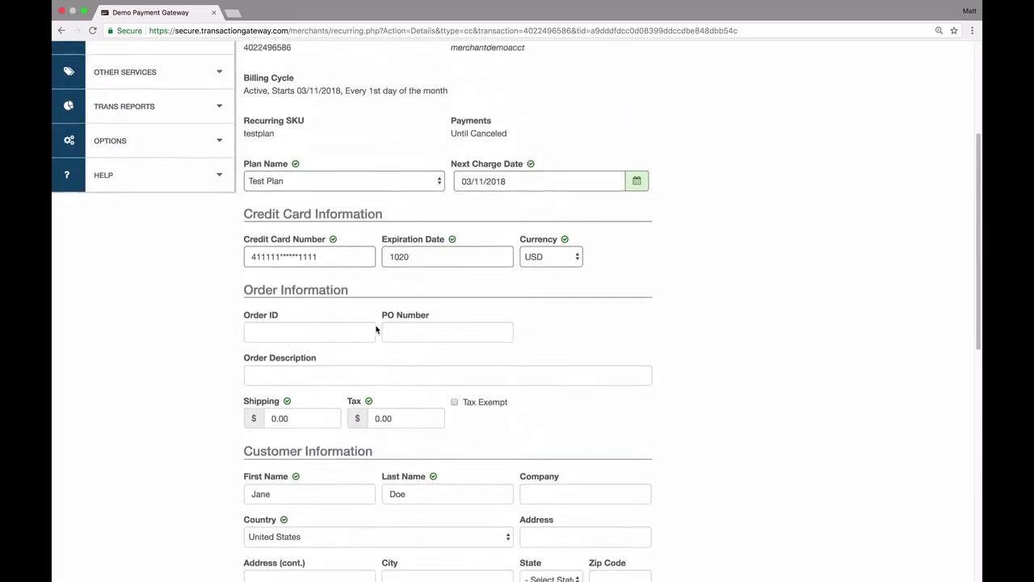
Switch the subscription's plan to (CUSTOM PLAN), view its editable billing settings, and return to the customer details without saving.
left_click(415, 231)
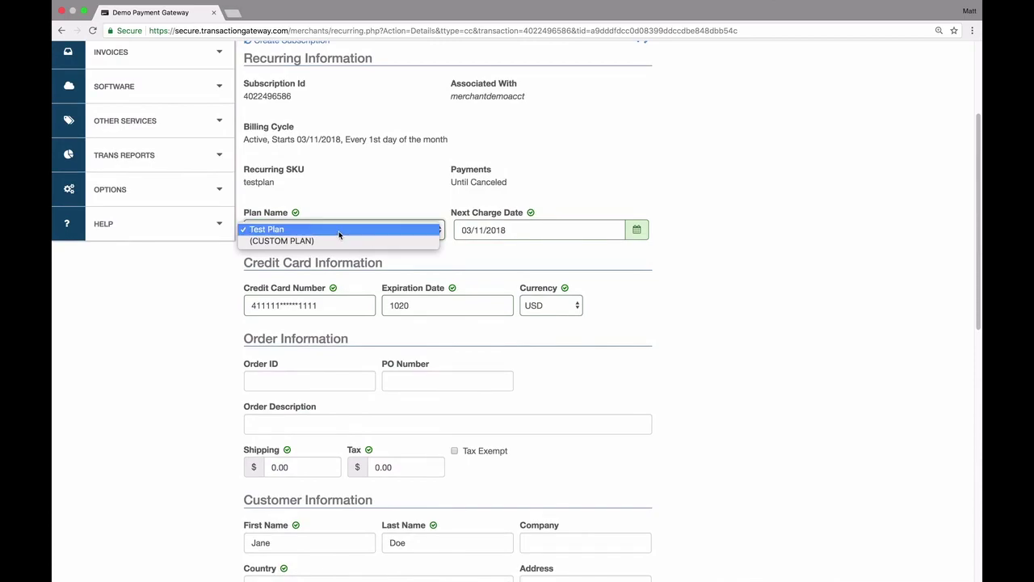
left_click(561, 261)
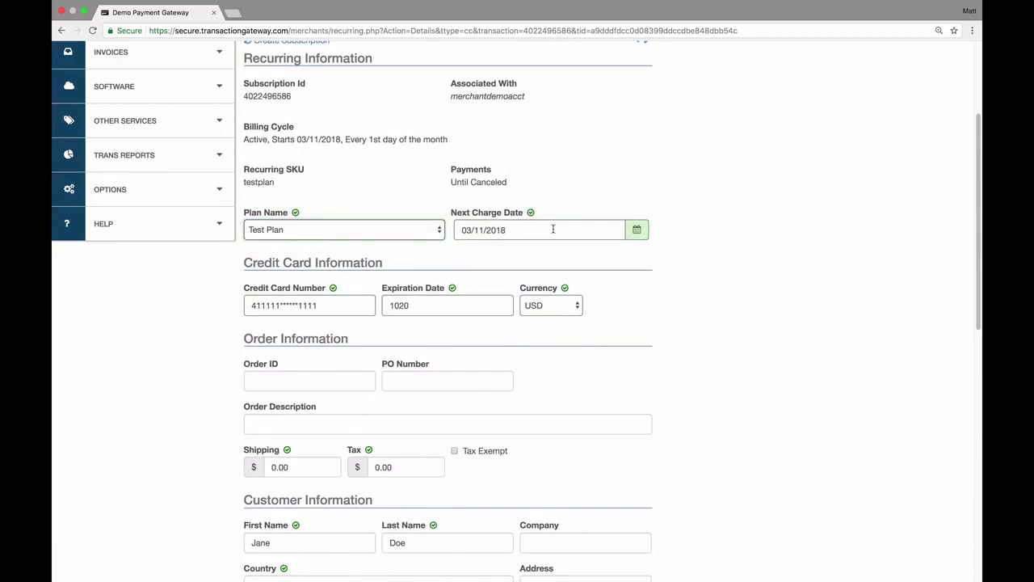
left_click(435, 231)
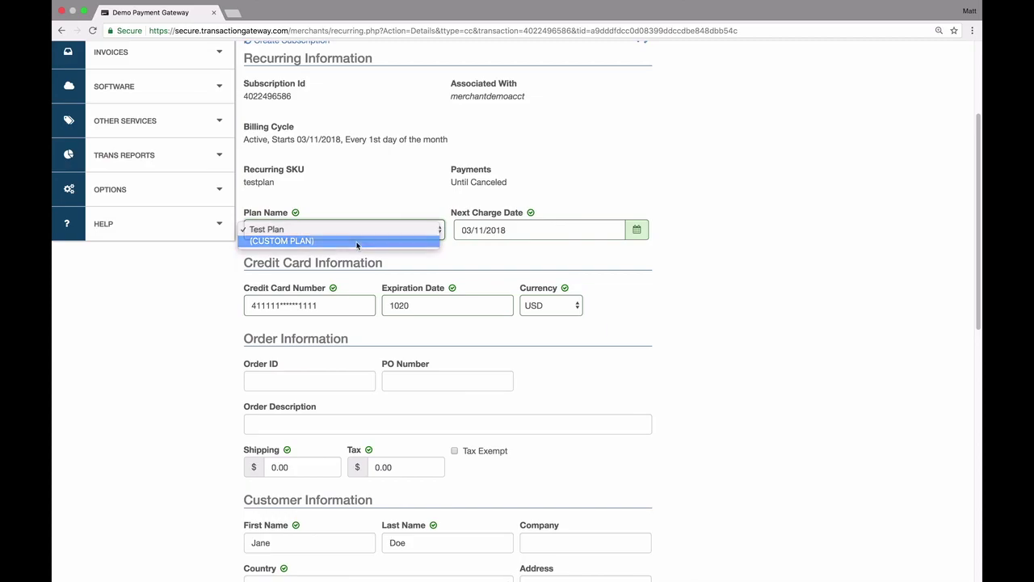
left_click(357, 243)
left_click(395, 231)
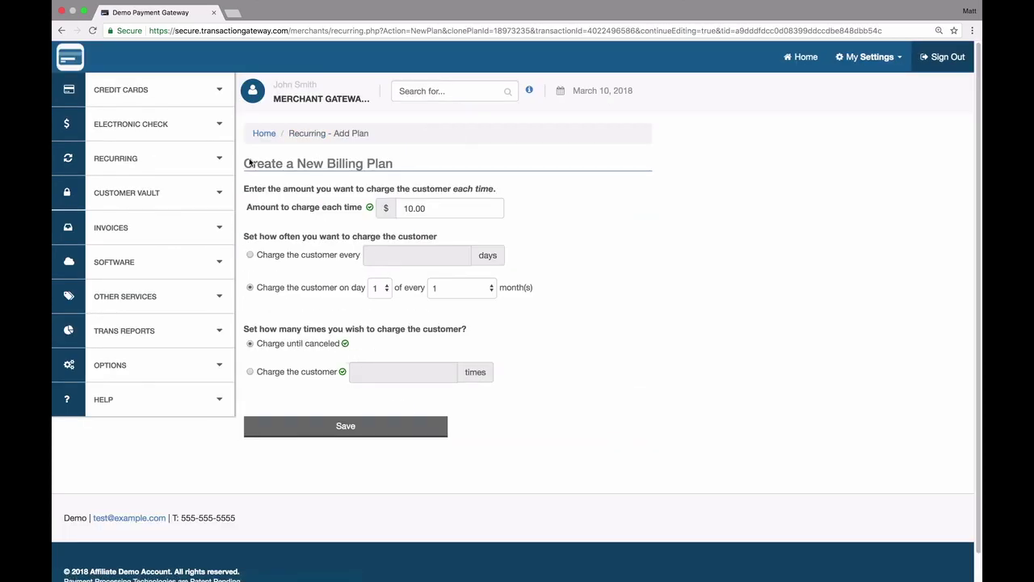
left_click(62, 29)
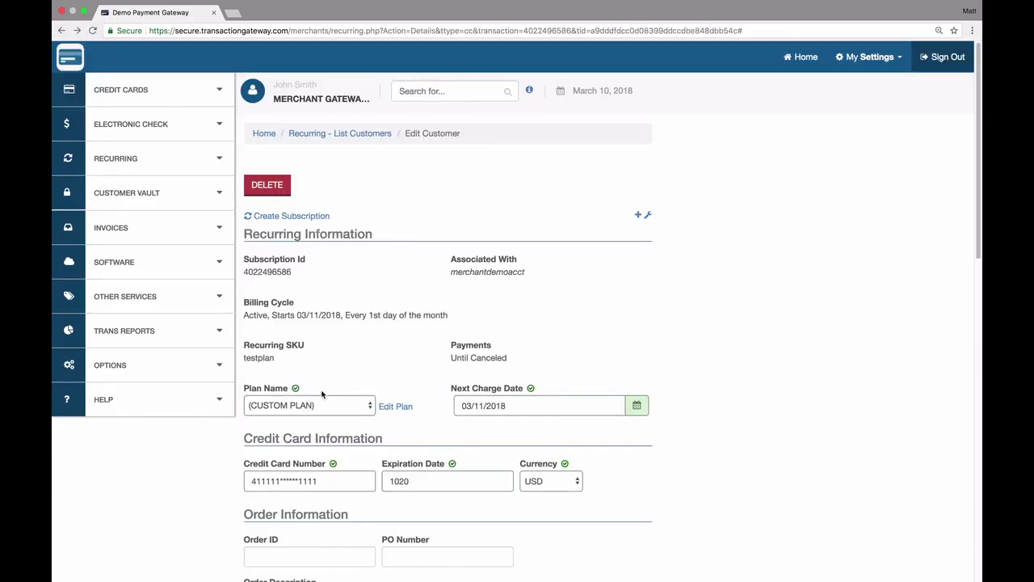
Start deleting the customer's subscription and cancel at the confirmation.
left_click(272, 189)
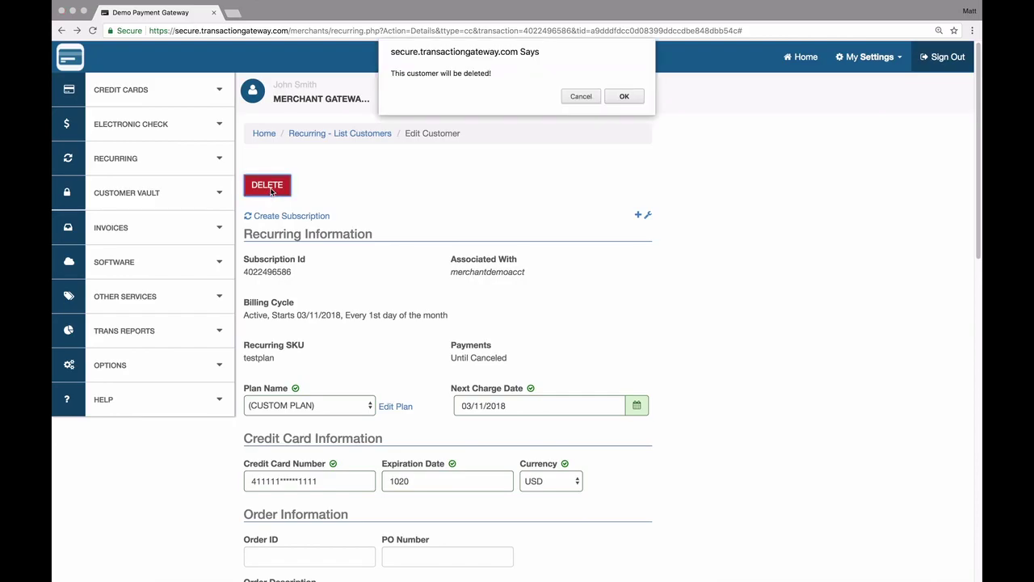
left_click(581, 98)
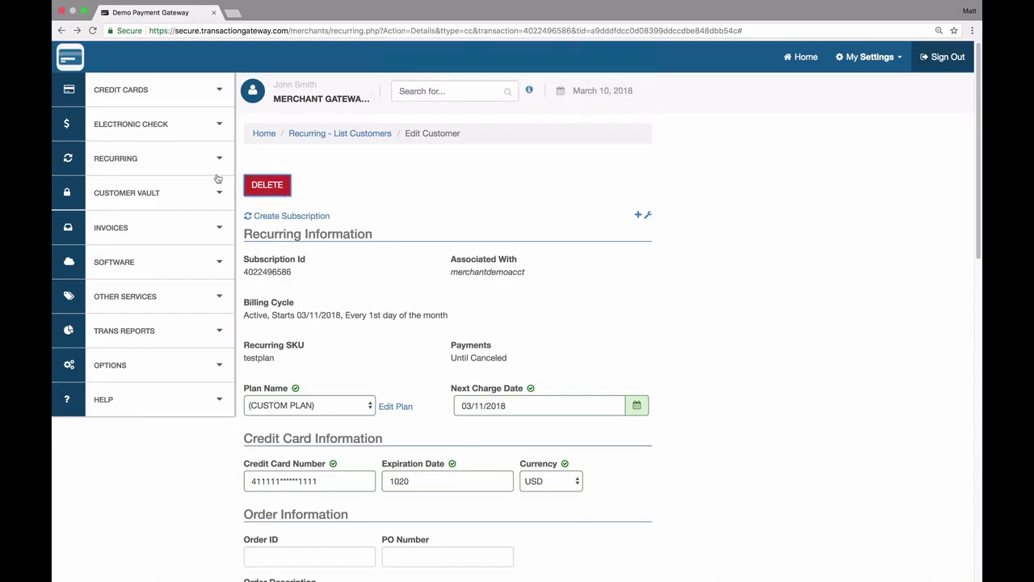
Open Test Plan from the list of recurring plans and examine its amount, billing frequency and plan ID settings.
left_click(177, 159)
left_click(83, 267)
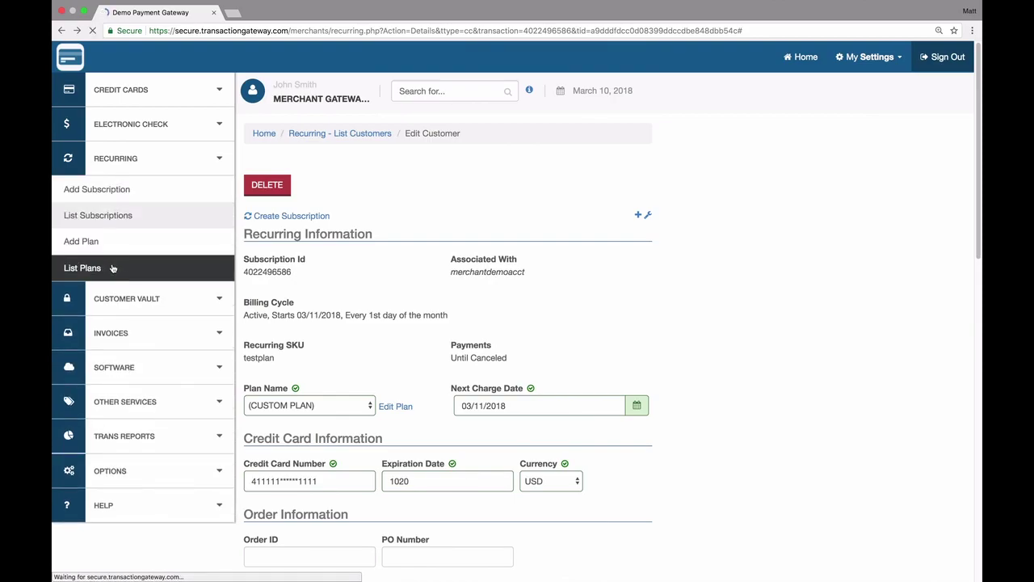
left_click(260, 238)
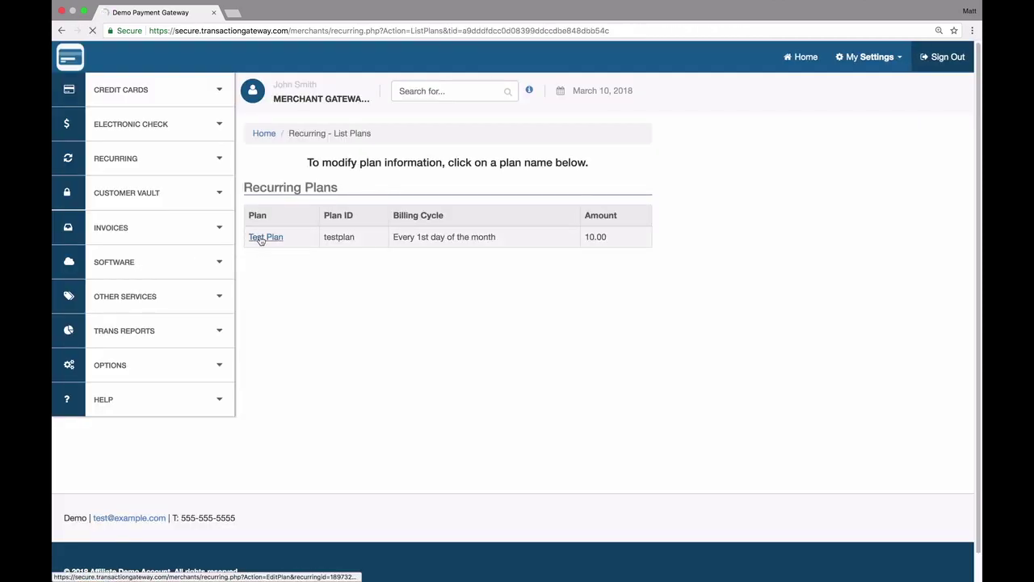
scroll(261, 241, "down", 3)
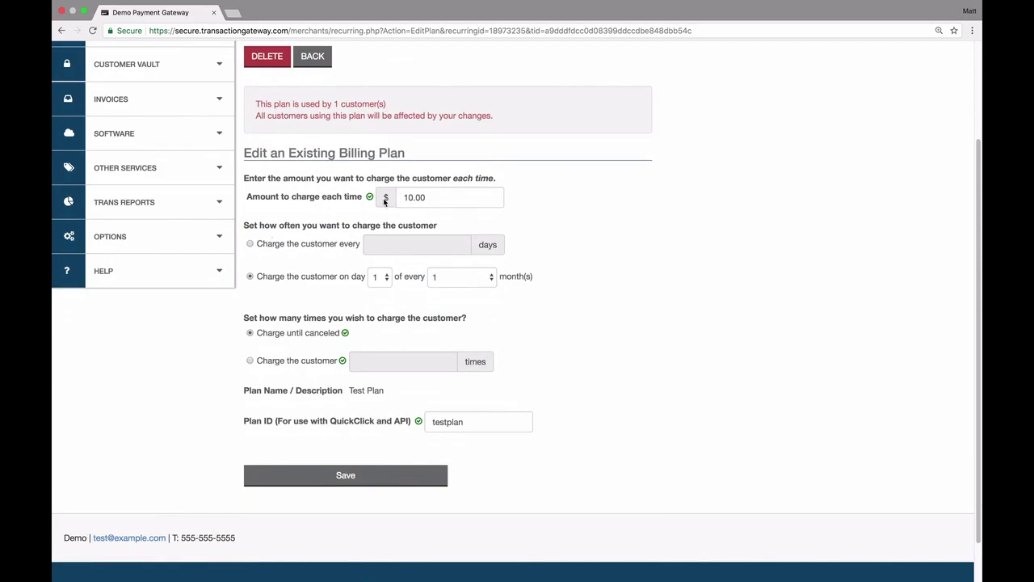
scroll(353, 276, "up", 3)
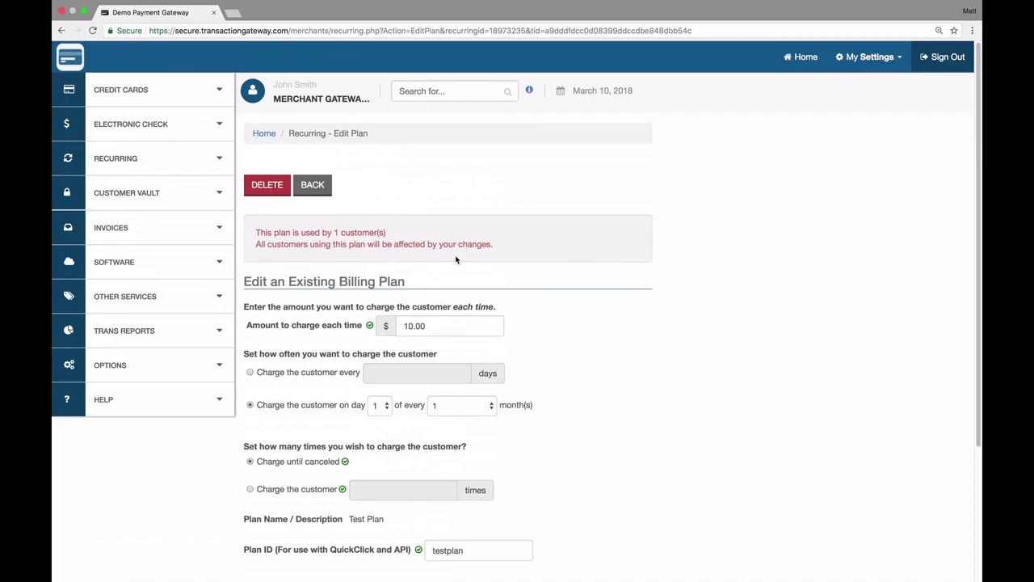
Delete Test Plan, and also delete all customers using the old plan.
left_click(277, 192)
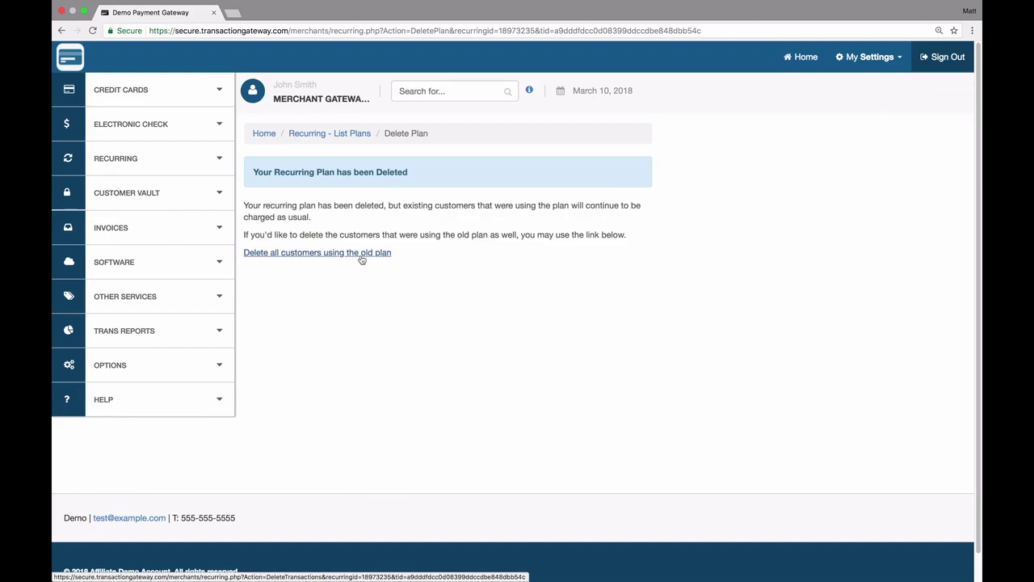
left_click(304, 253)
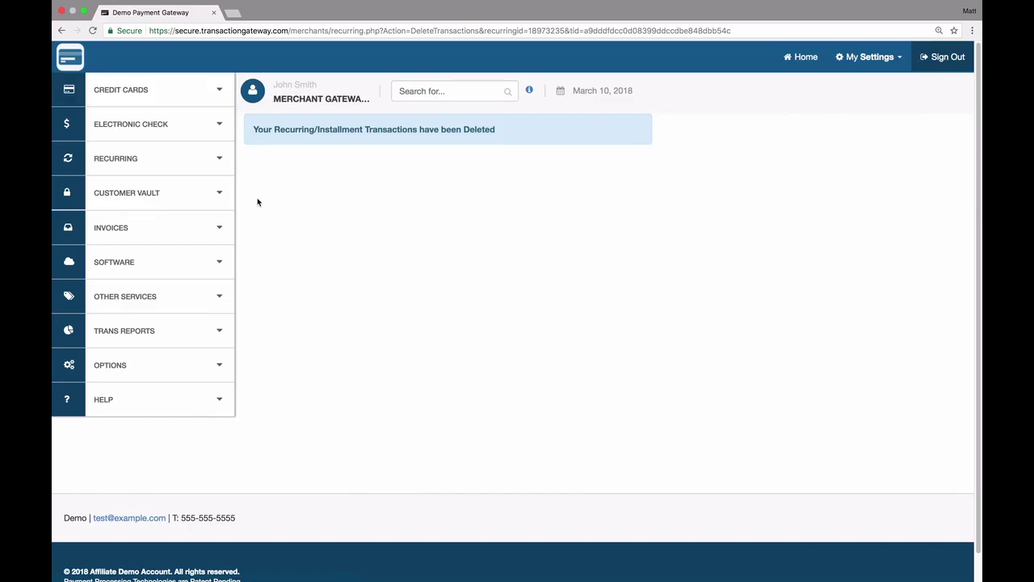
Show the Recurring options for subscriptions and plans.
left_click(184, 165)
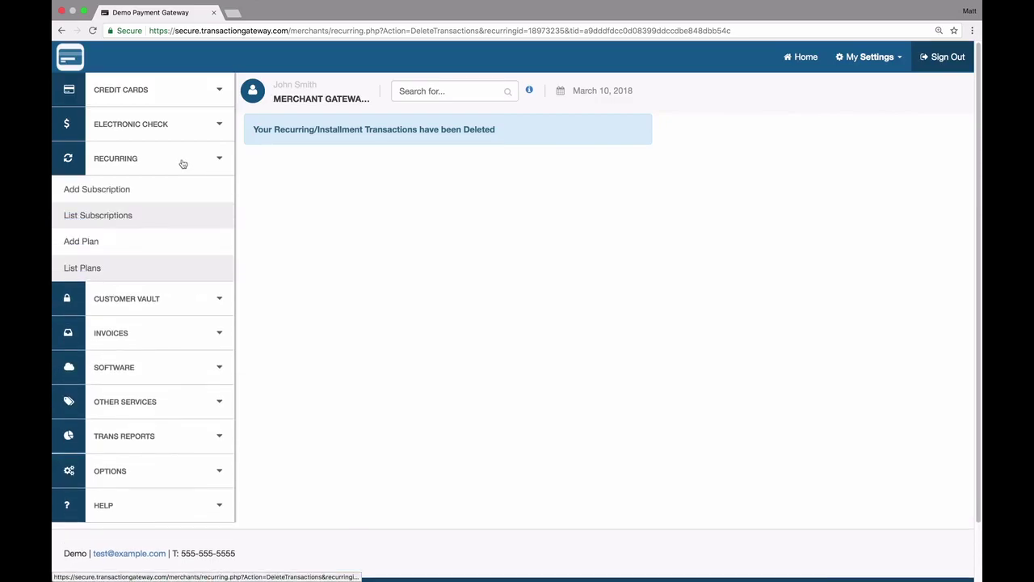